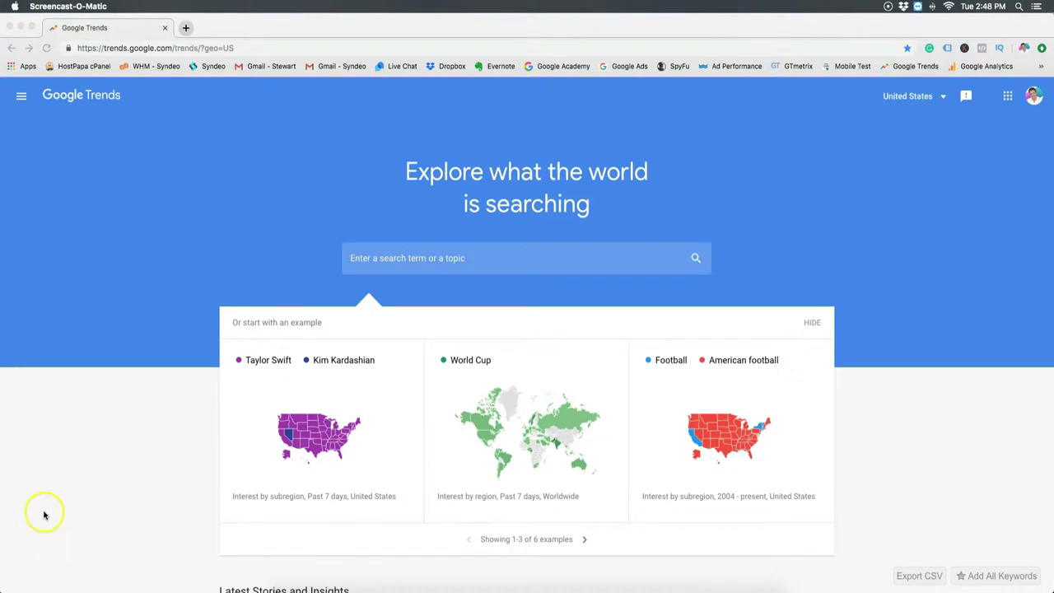
# Step: Search for 'protein powder' on the Google Trends Explore page
pyautogui.click(195, 210)
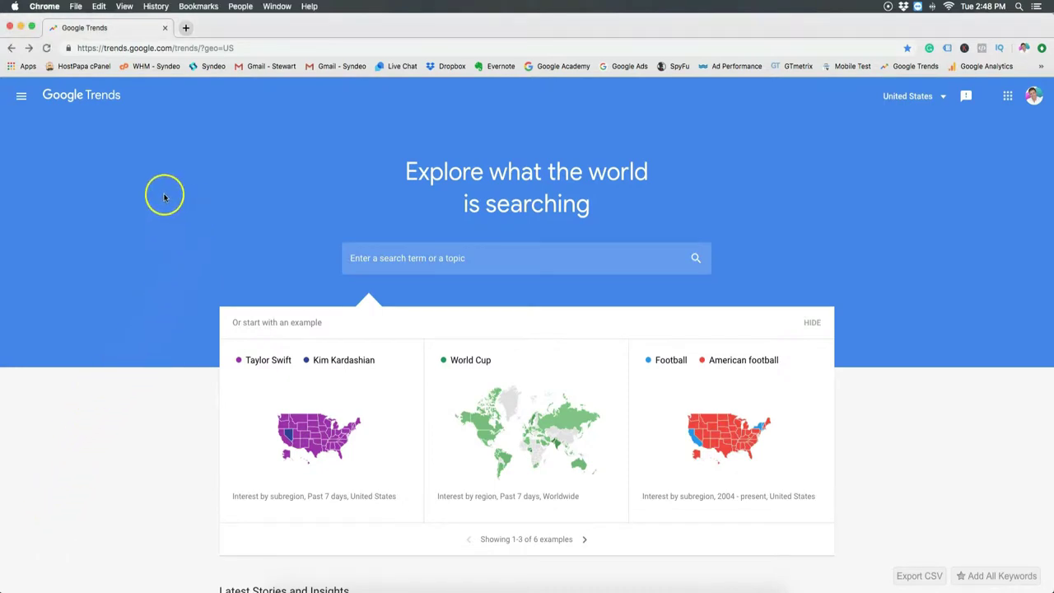
pyautogui.click(22, 97)
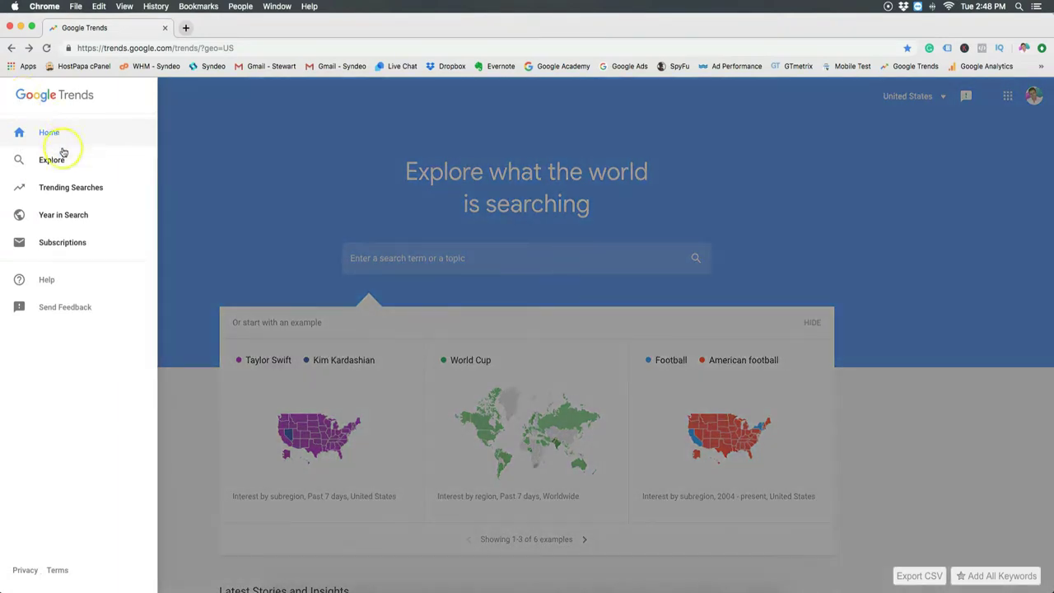
pyautogui.click(59, 163)
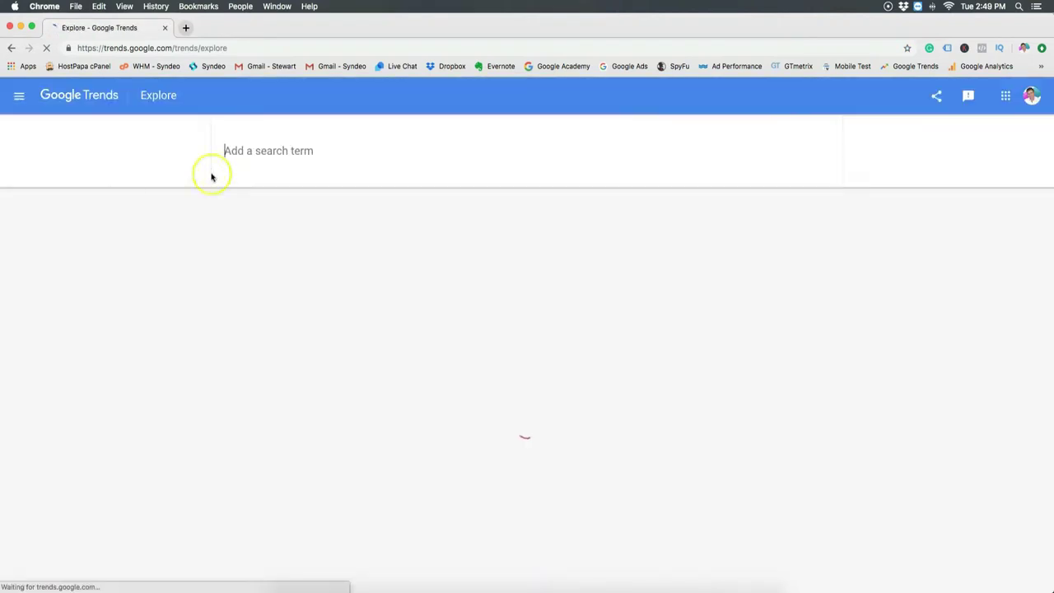
pyautogui.click(277, 156)
pyautogui.write('protein powder')
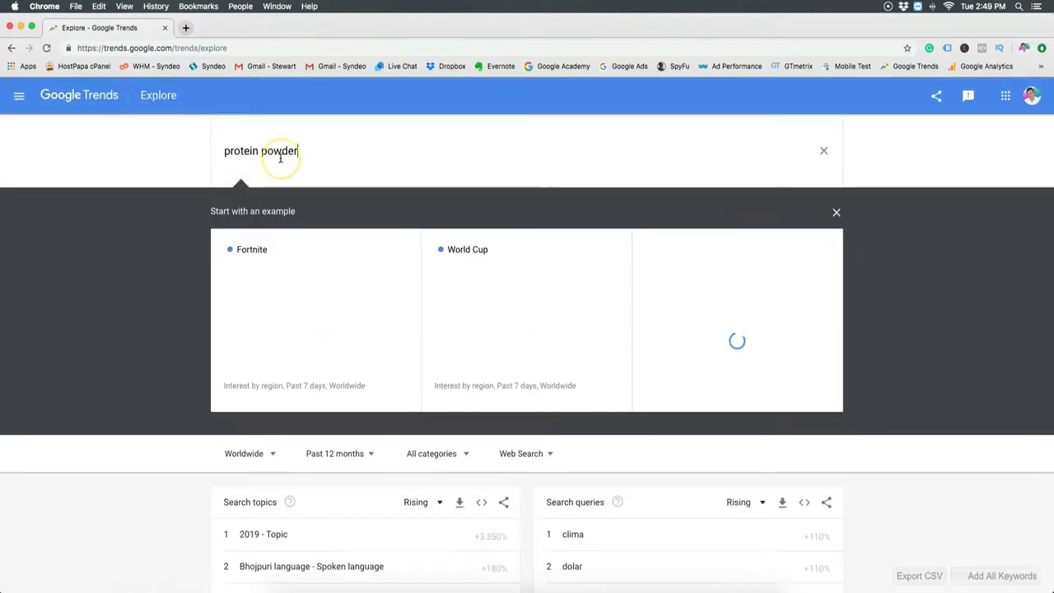
pyautogui.press('Return')
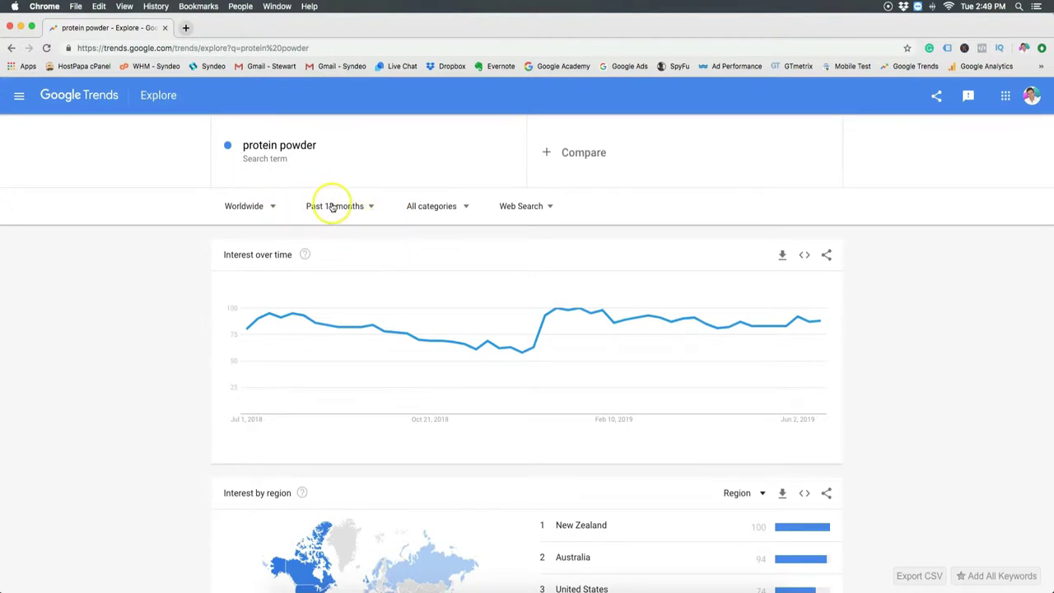
# Step: Keep the location on Worldwide and set the time range to Past 5 years
pyautogui.click(272, 209)
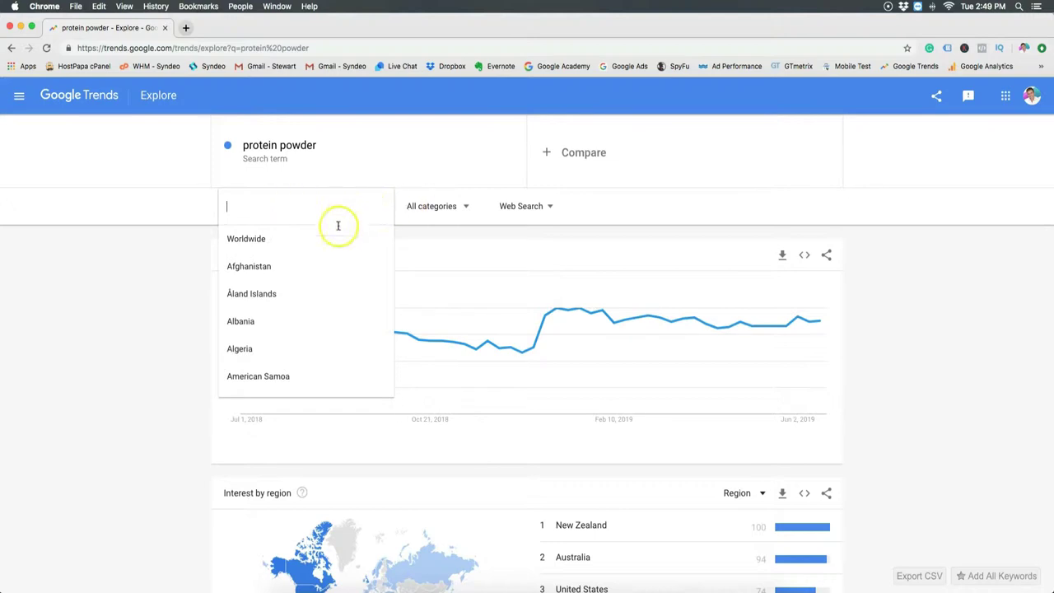
pyautogui.click(322, 238)
pyautogui.click(360, 211)
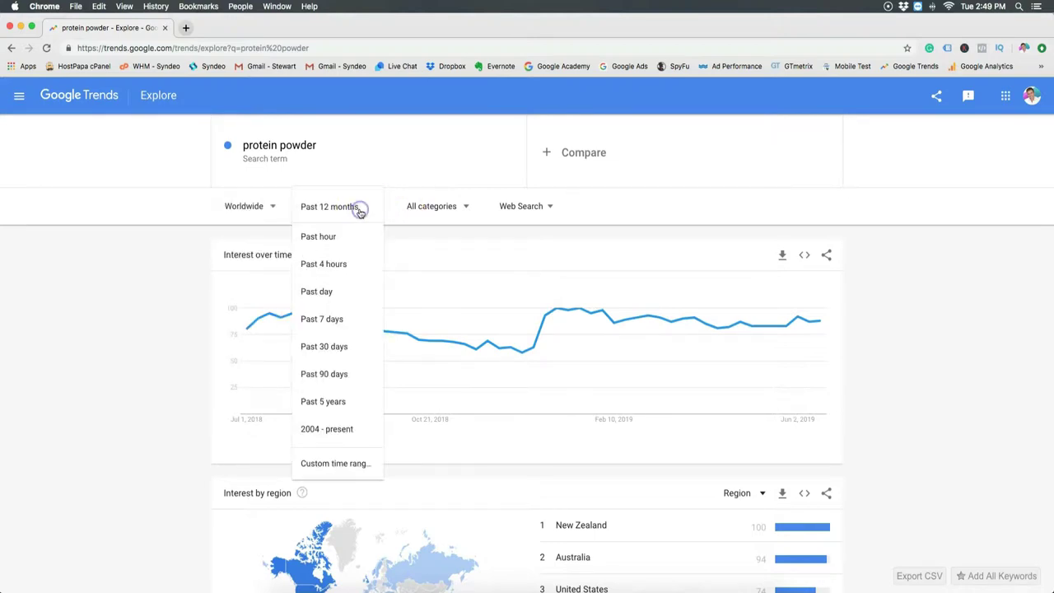
pyautogui.click(355, 402)
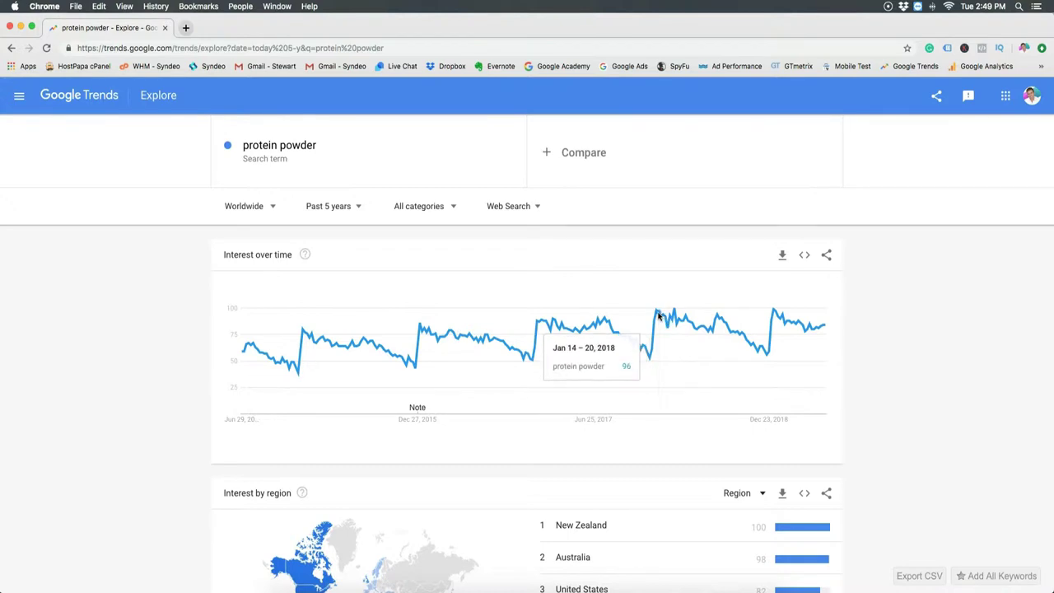
pyautogui.click(548, 322)
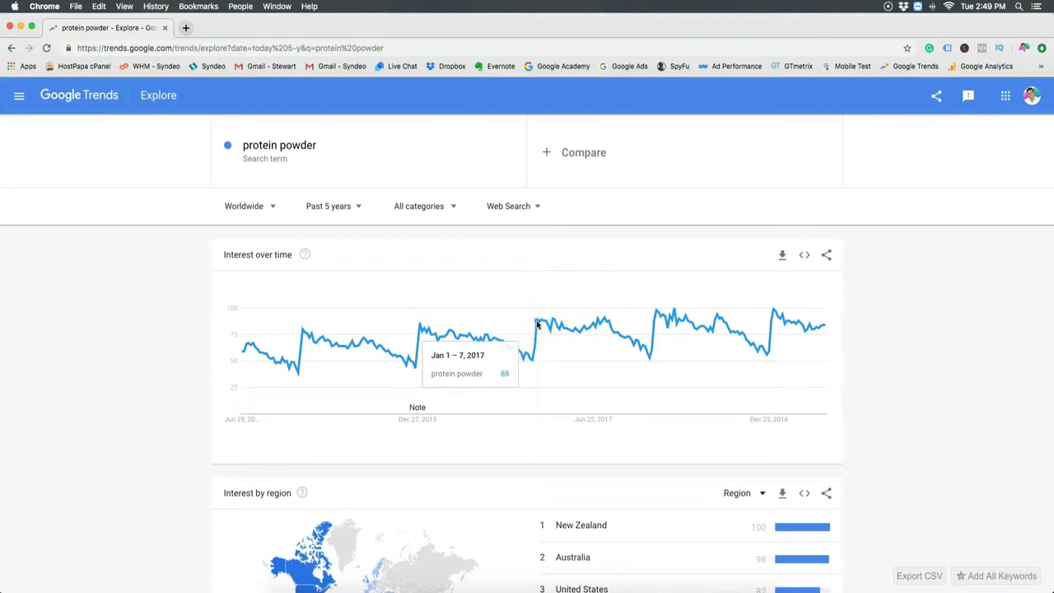
pyautogui.click(564, 321)
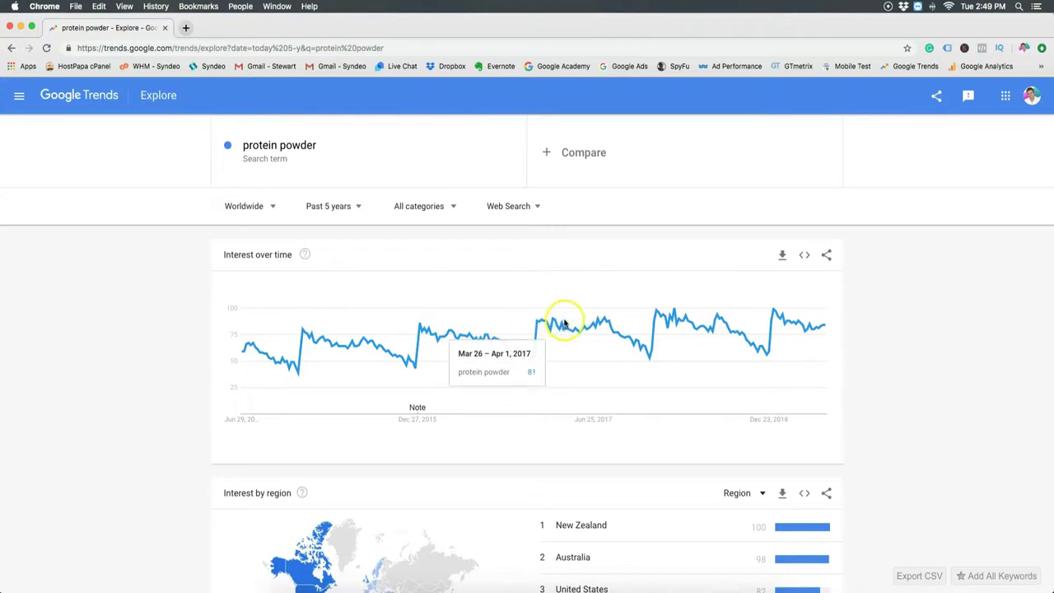
pyautogui.click(657, 331)
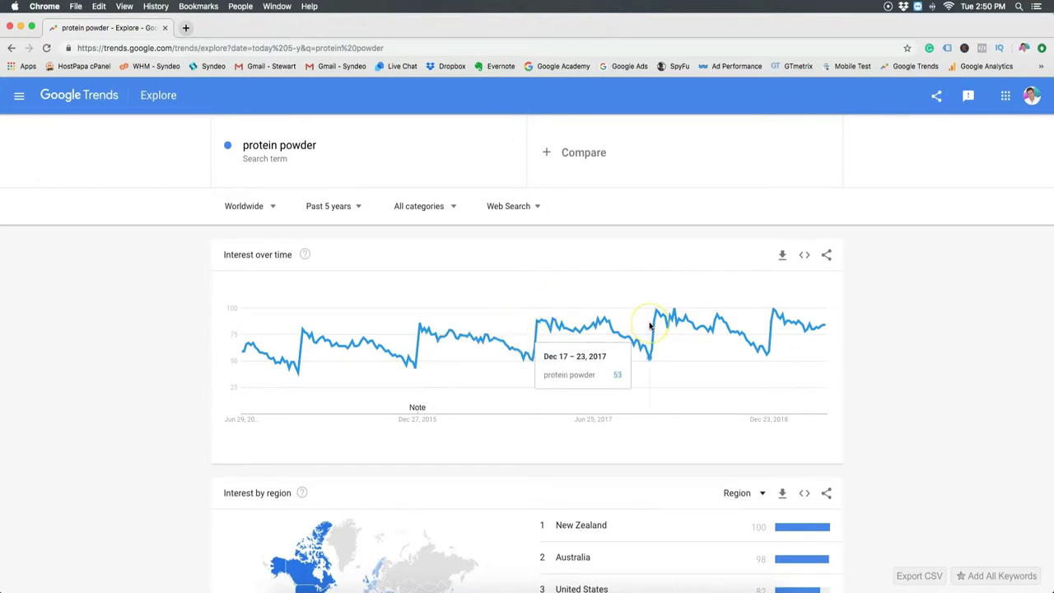
pyautogui.scroll(-4, 670, 401)
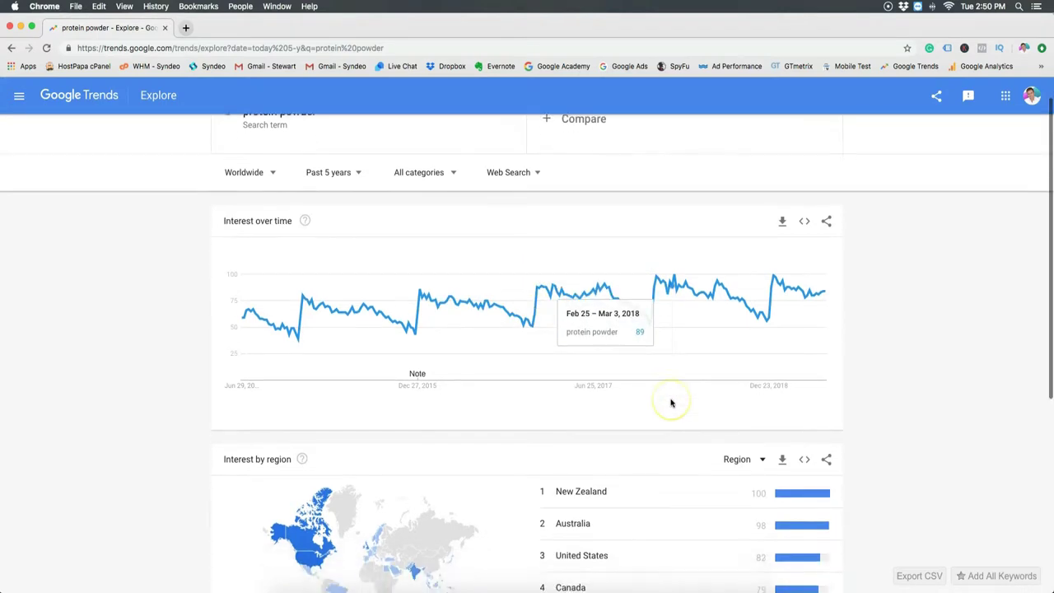
pyautogui.scroll(-2, 670, 402)
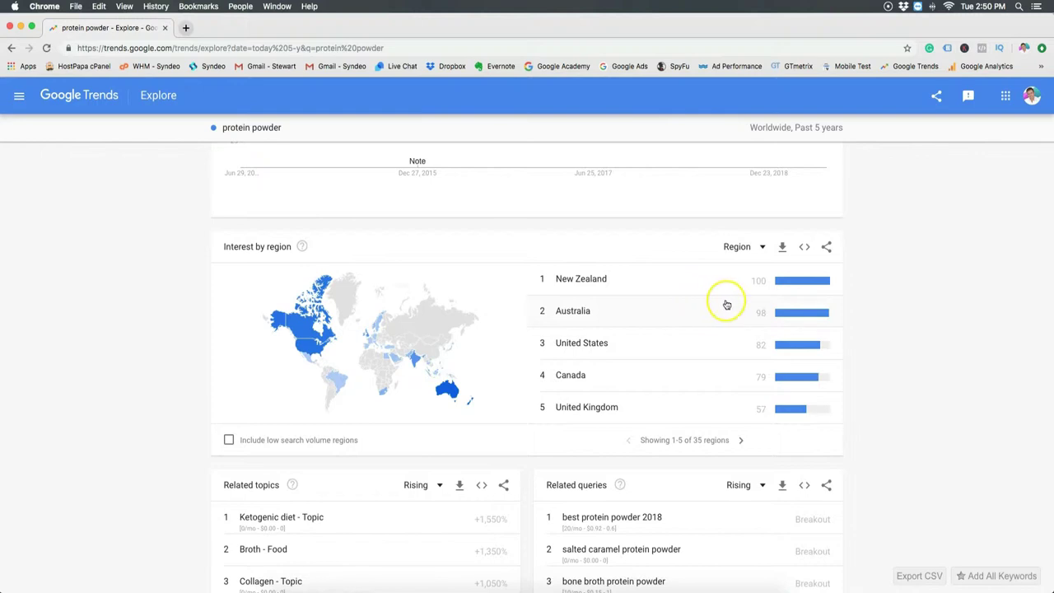
pyautogui.moveTo(455, 392)
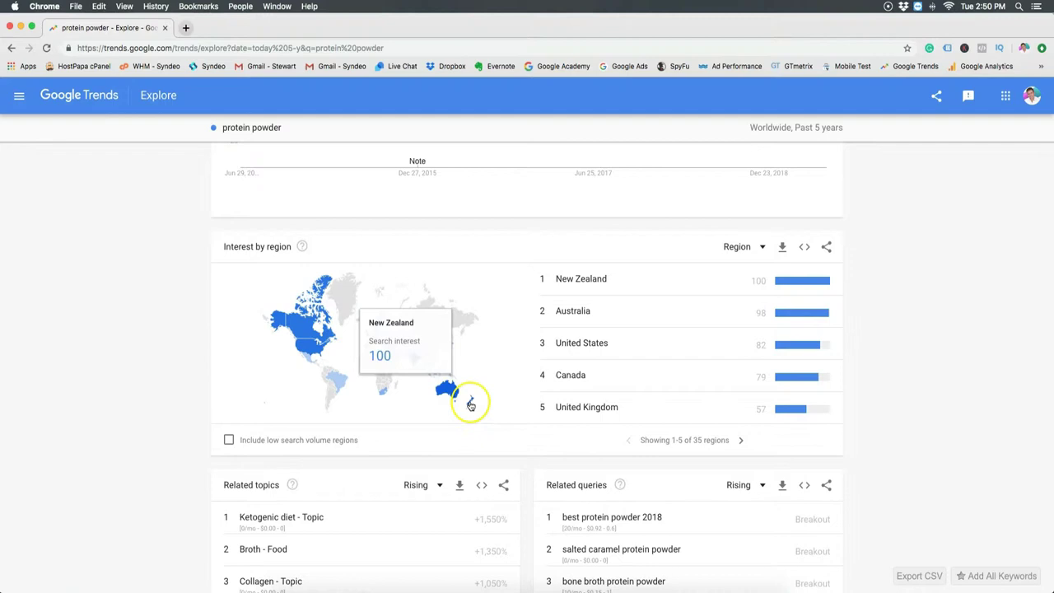
pyautogui.scroll(3, 521, 300)
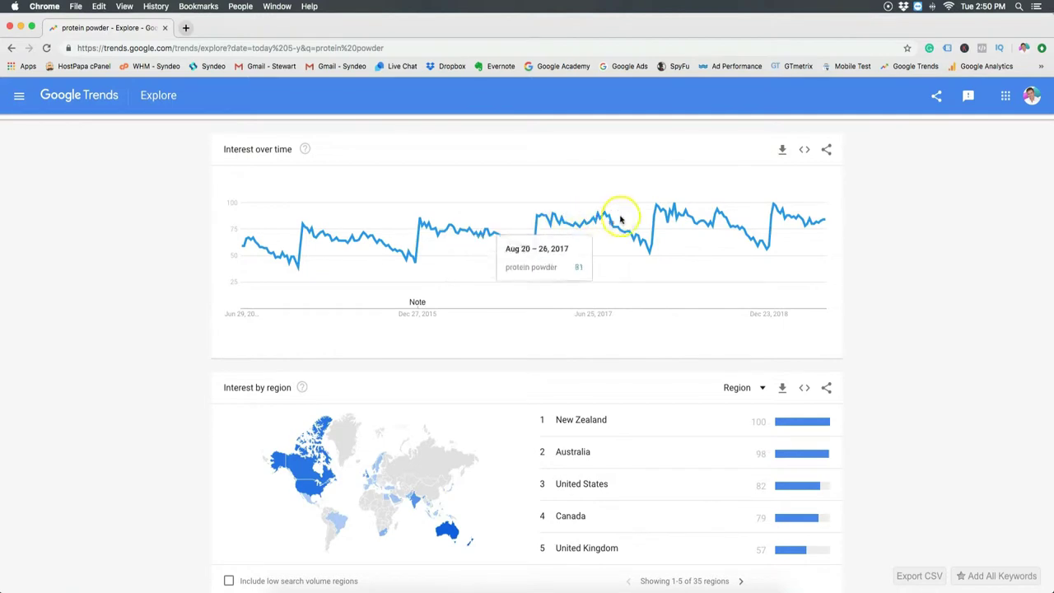
pyautogui.scroll(-4, 659, 416)
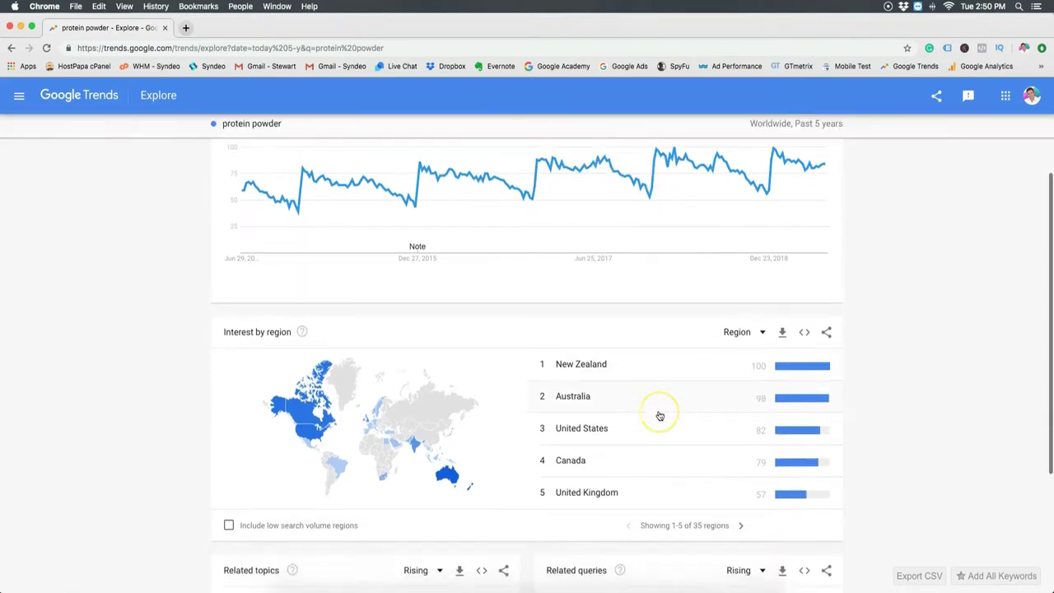
pyautogui.scroll(-1, 660, 416)
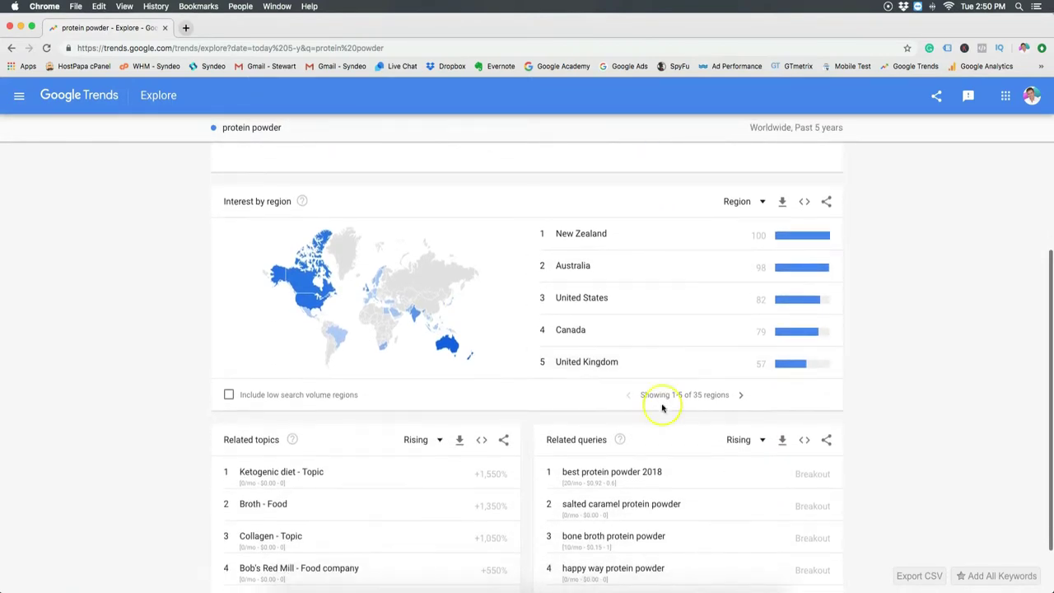
pyautogui.click(765, 203)
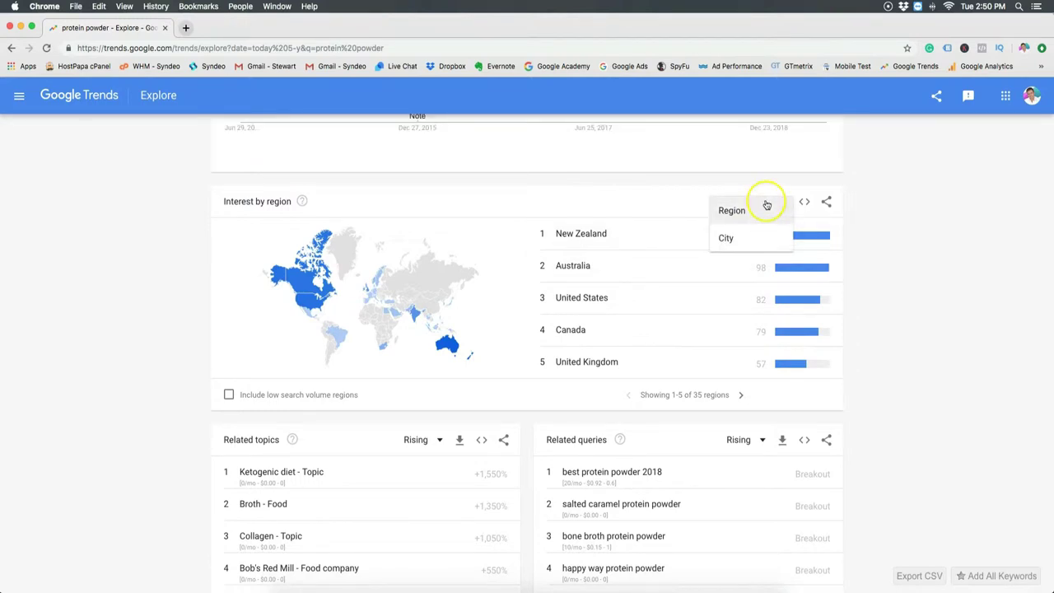
pyautogui.click(744, 207)
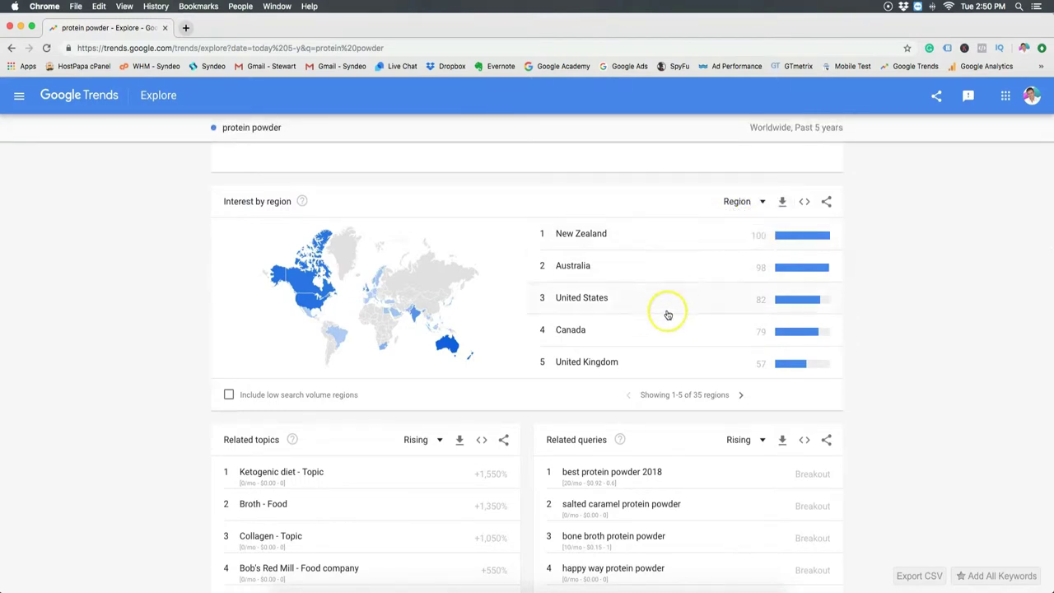
pyautogui.scroll(-1, 664, 334)
pyautogui.scroll(-1, 665, 339)
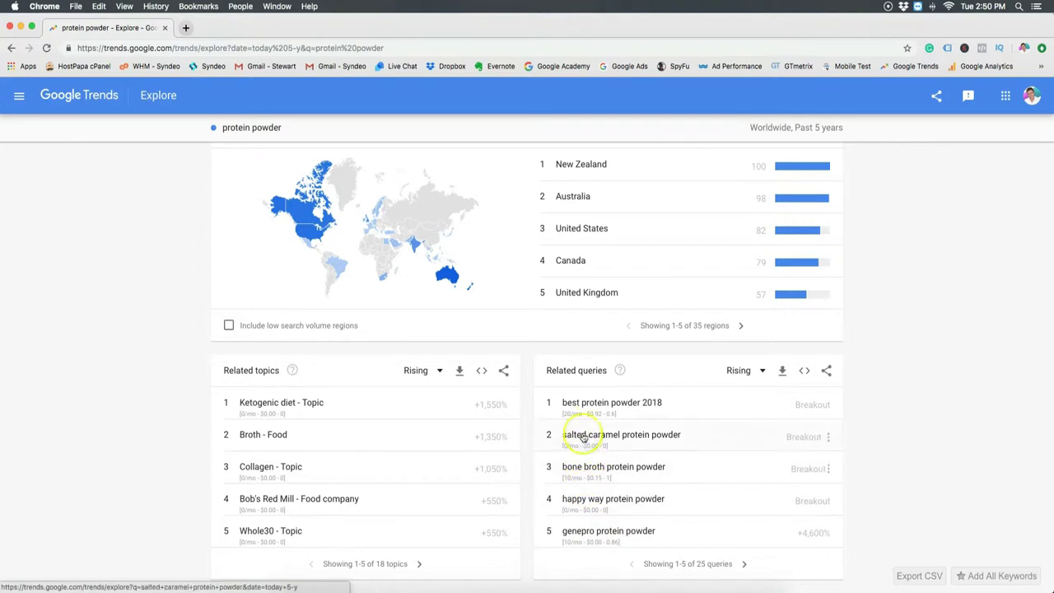
pyautogui.click(437, 372)
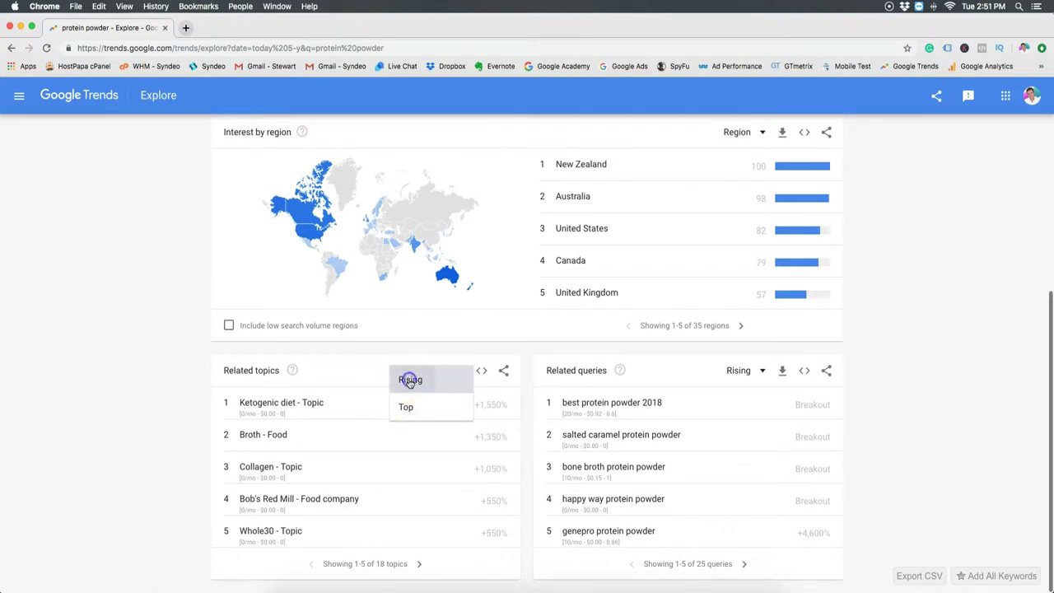
pyautogui.click(410, 381)
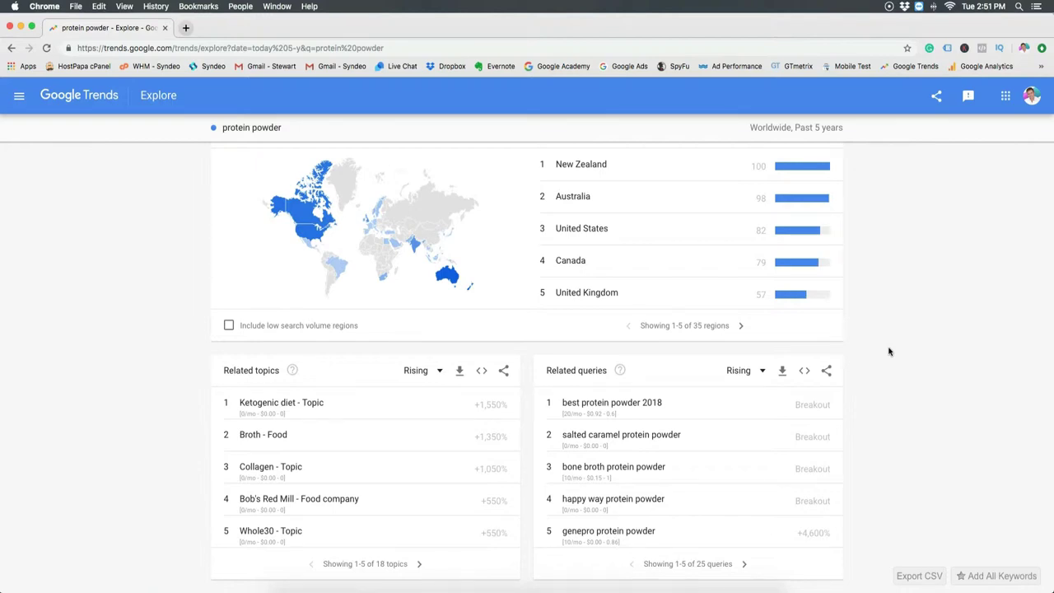
# Step: Add 'weight loss' as the comparison term next to protein powder
pyautogui.scroll(5, 889, 352)
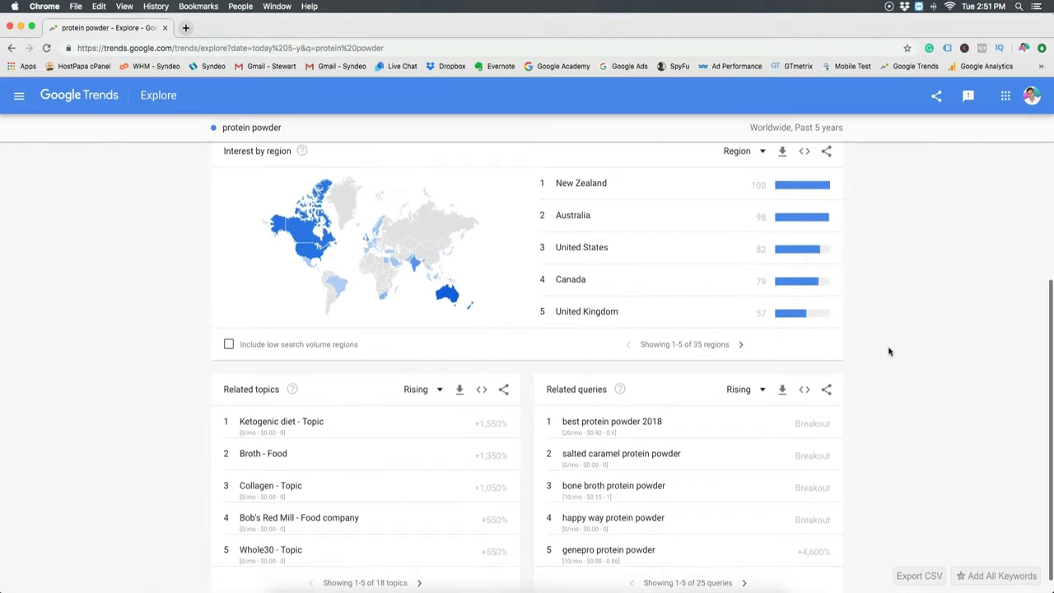
pyautogui.click(581, 153)
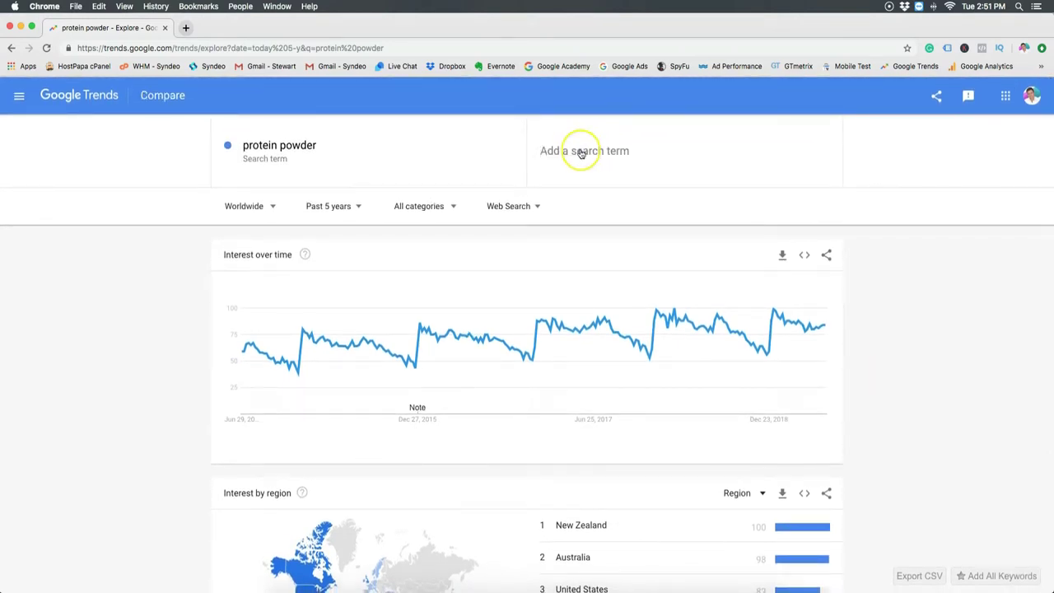
pyautogui.write('weigh')
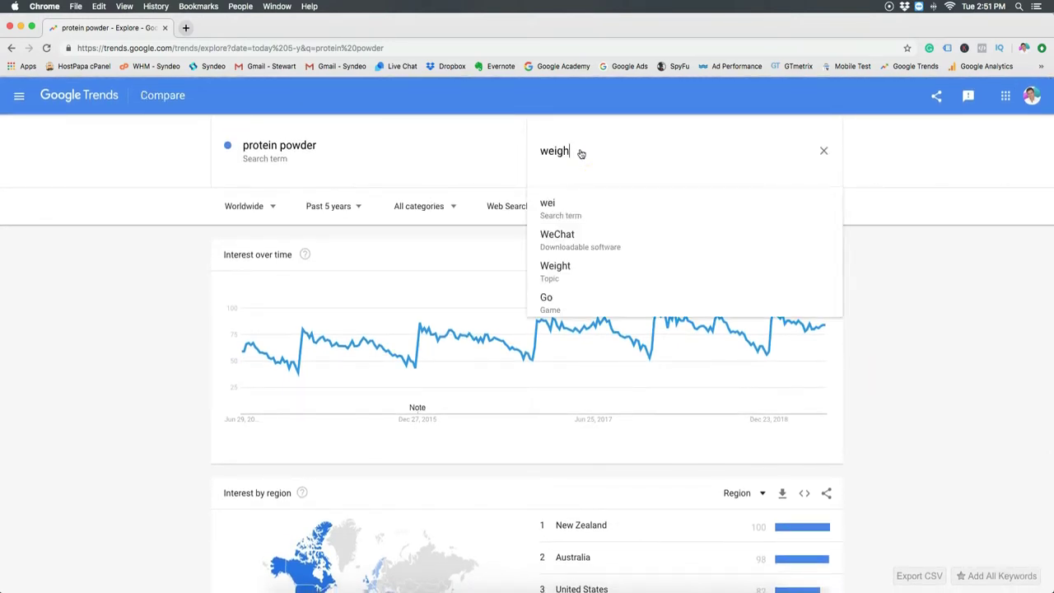
pyautogui.write('t loss')
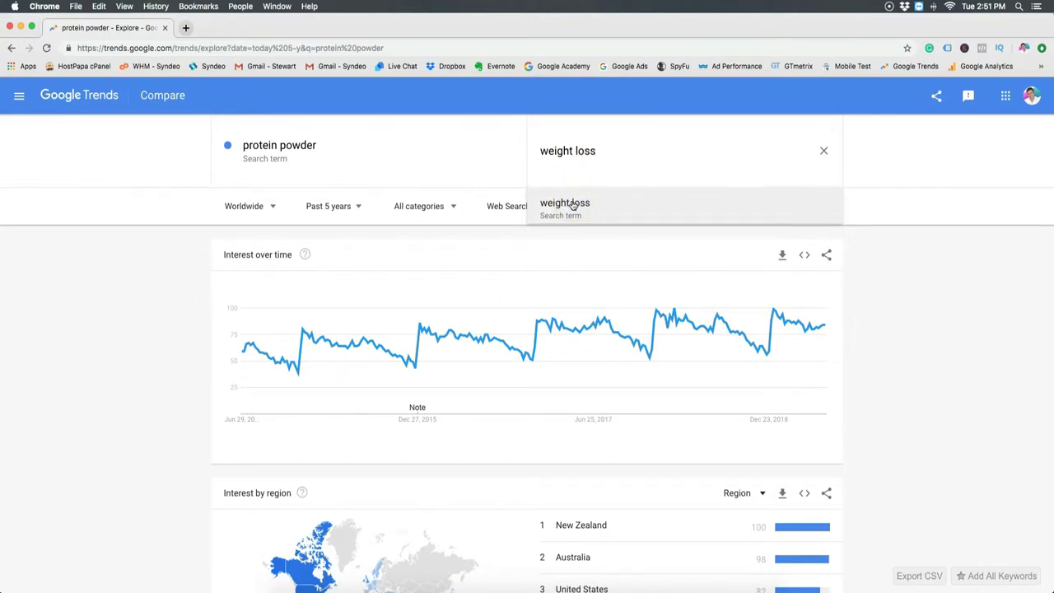
pyautogui.click(574, 205)
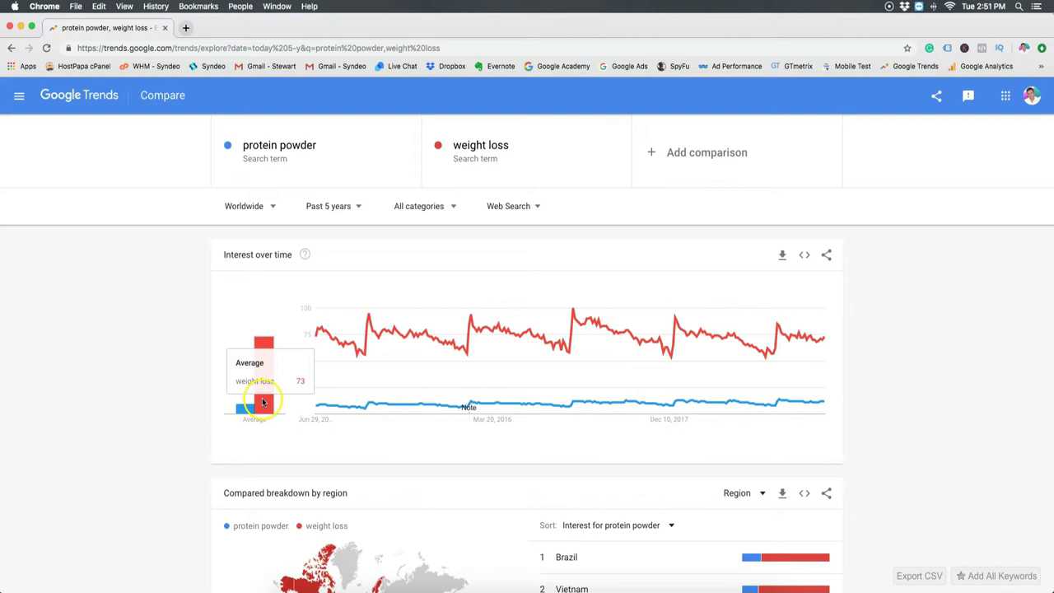
# Step: Scroll to the region comparison map and check New Zealand's split between the two terms
pyautogui.scroll(-5, 411, 436)
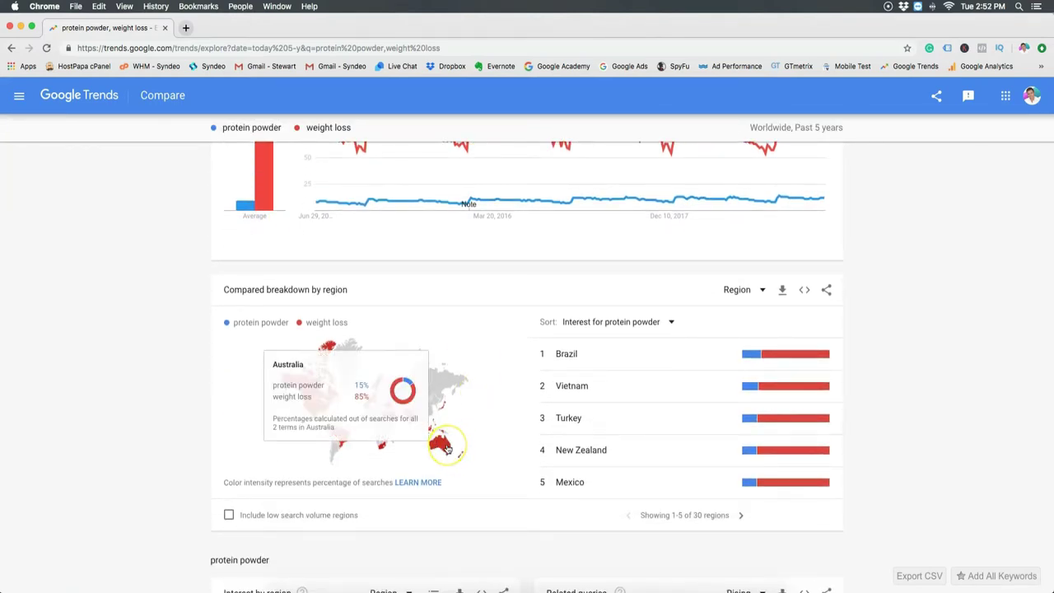
pyautogui.click(459, 452)
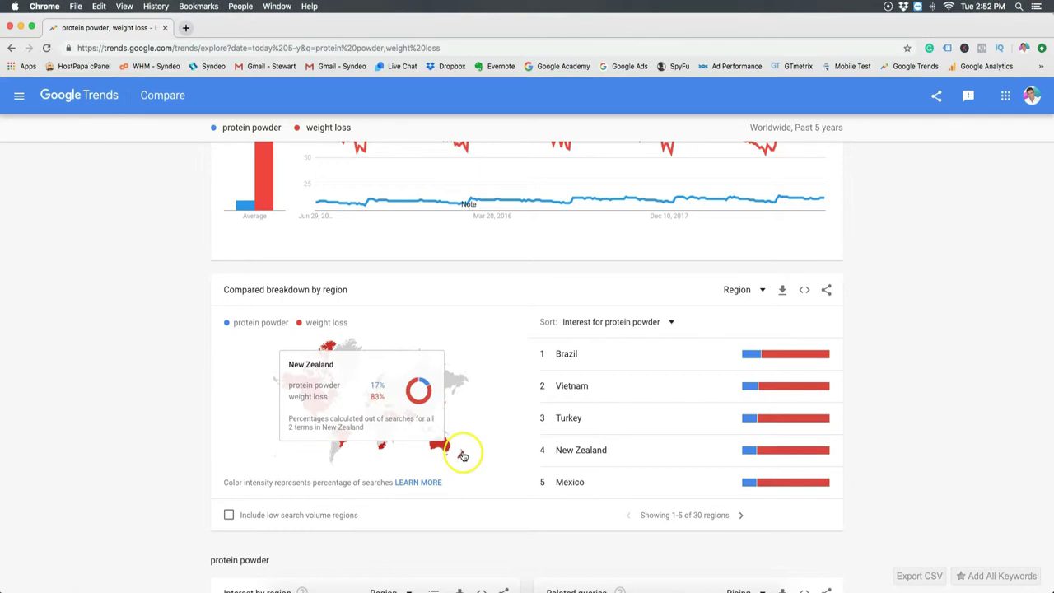
pyautogui.moveTo(411, 420)
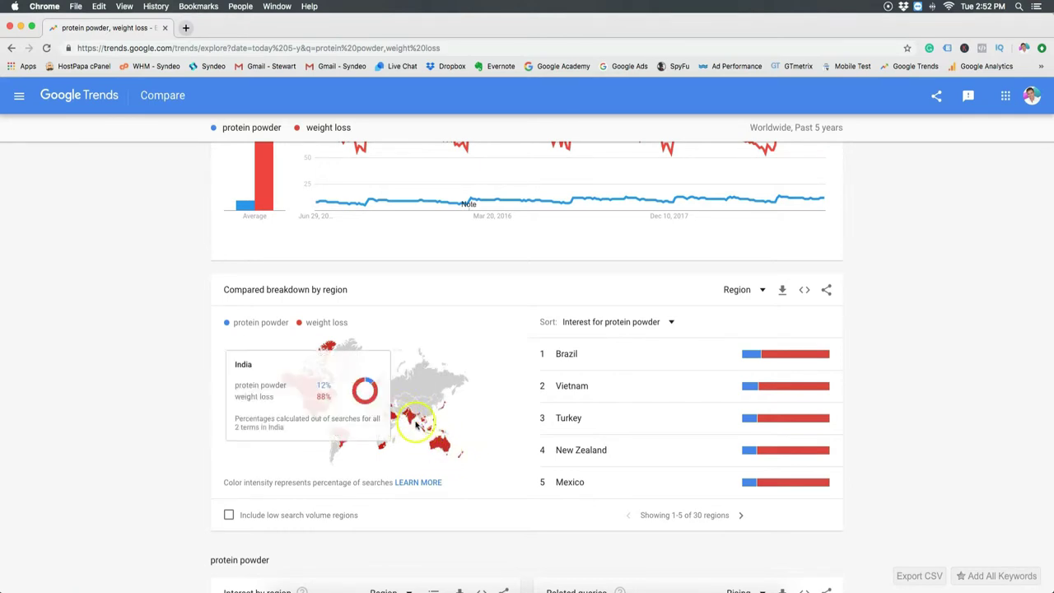
pyautogui.moveTo(318, 404)
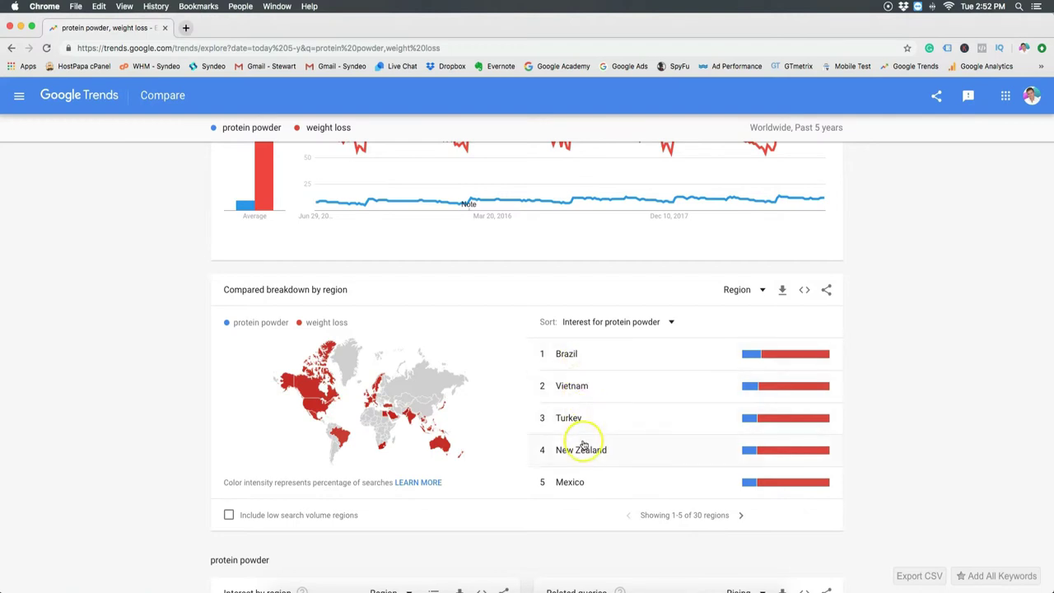
# Step: Change both Related queries lists from Rising to Top for protein powder and weight loss
pyautogui.scroll(-5, 510, 533)
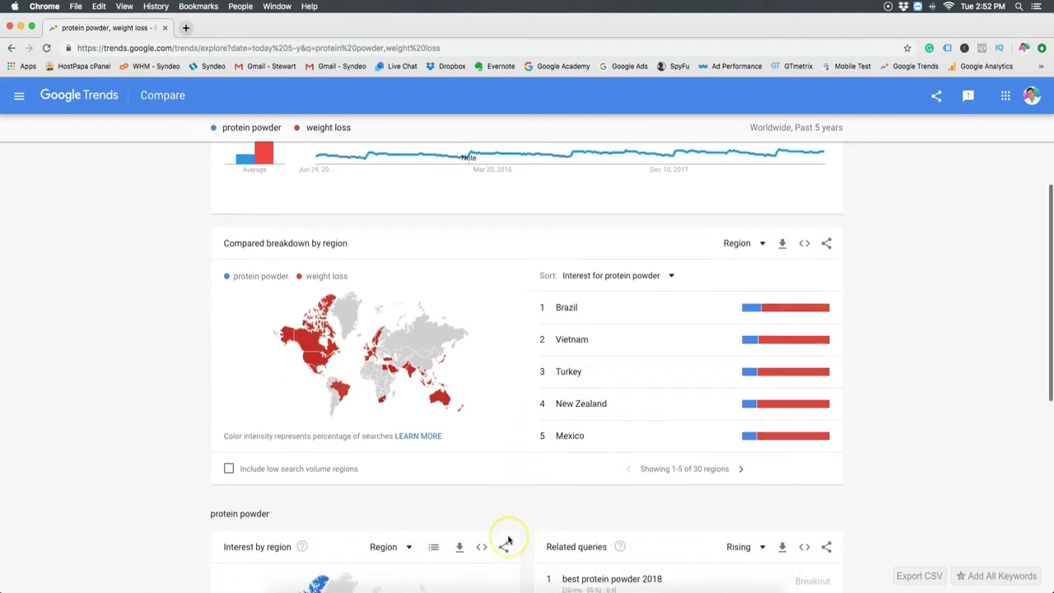
pyautogui.scroll(-5, 529, 541)
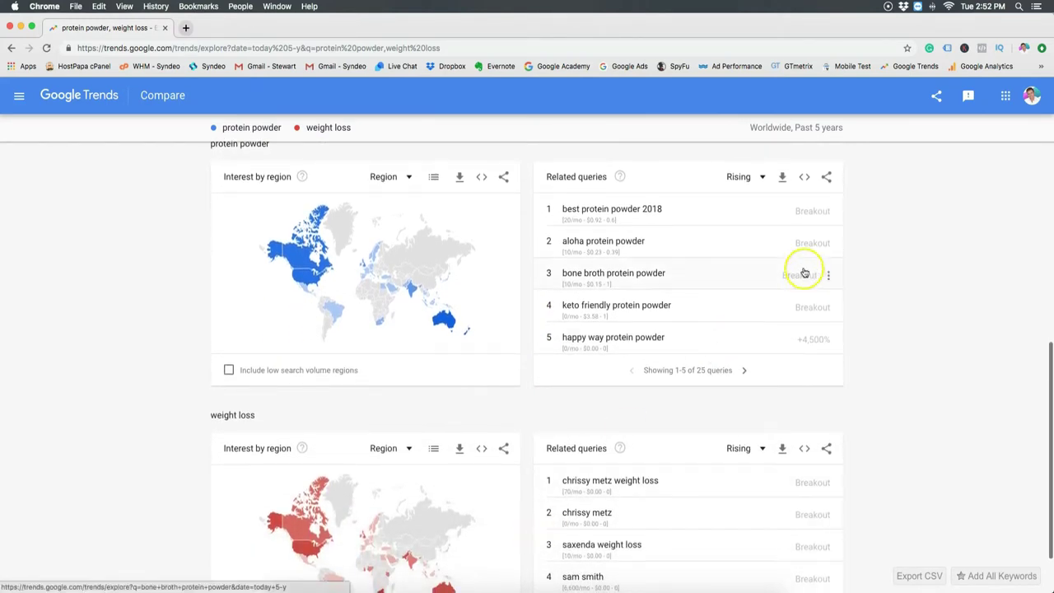
pyautogui.click(762, 178)
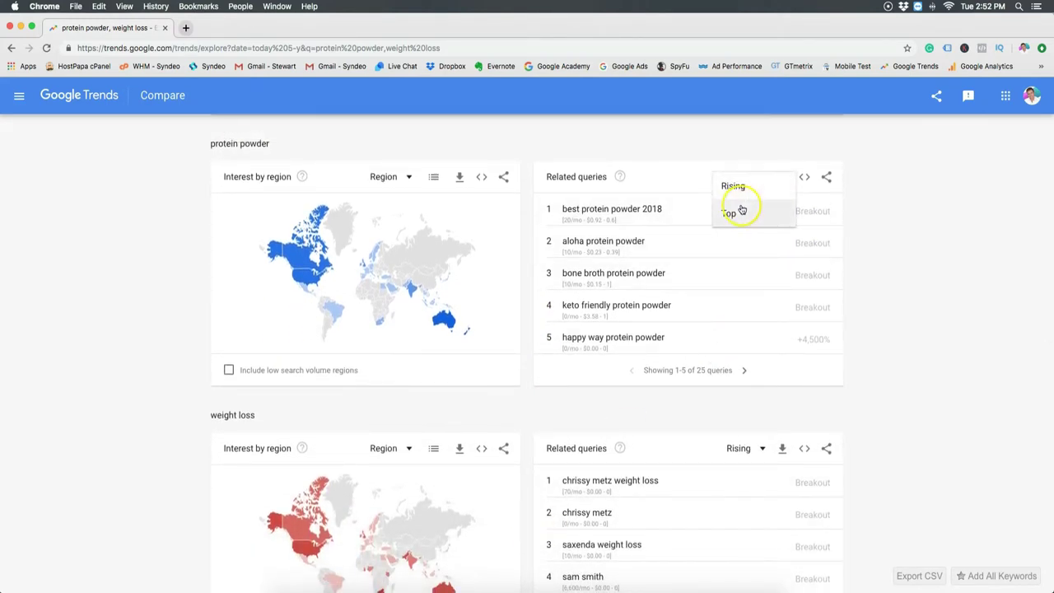
pyautogui.click(741, 212)
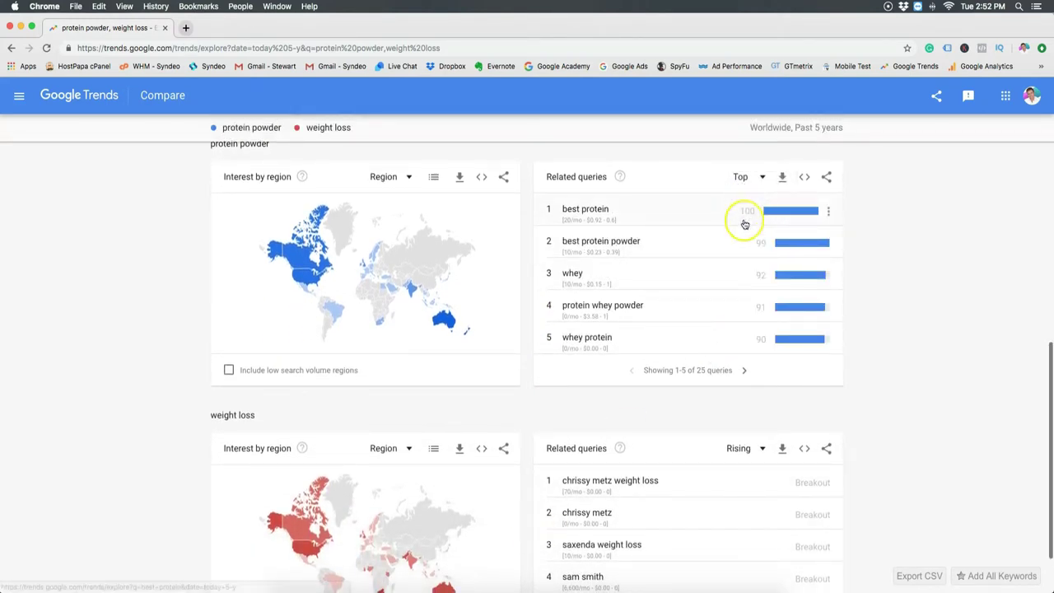
pyautogui.click(756, 451)
pyautogui.click(744, 486)
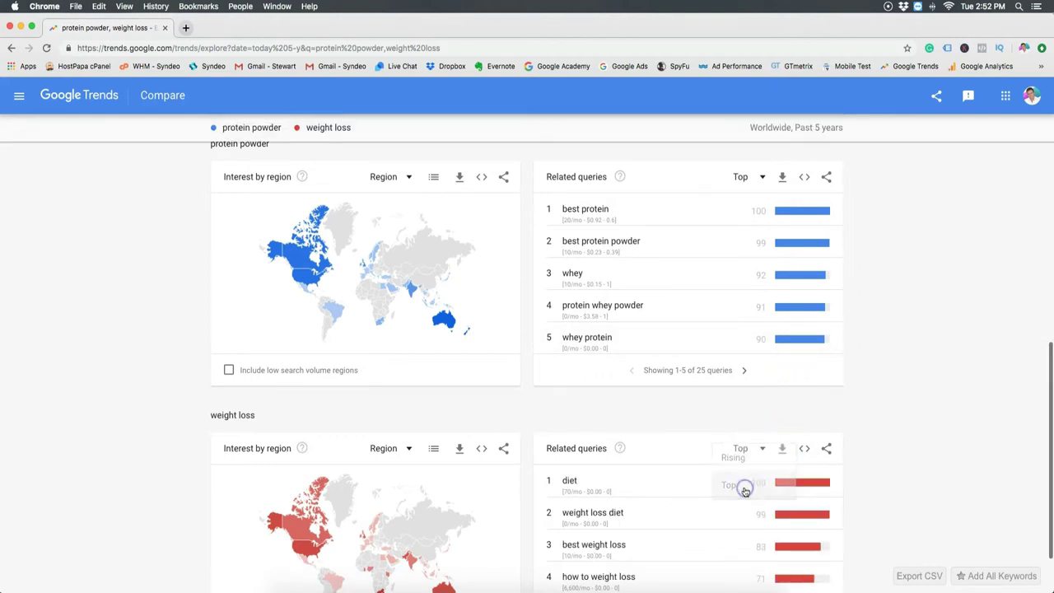
pyautogui.scroll(-1, 881, 388)
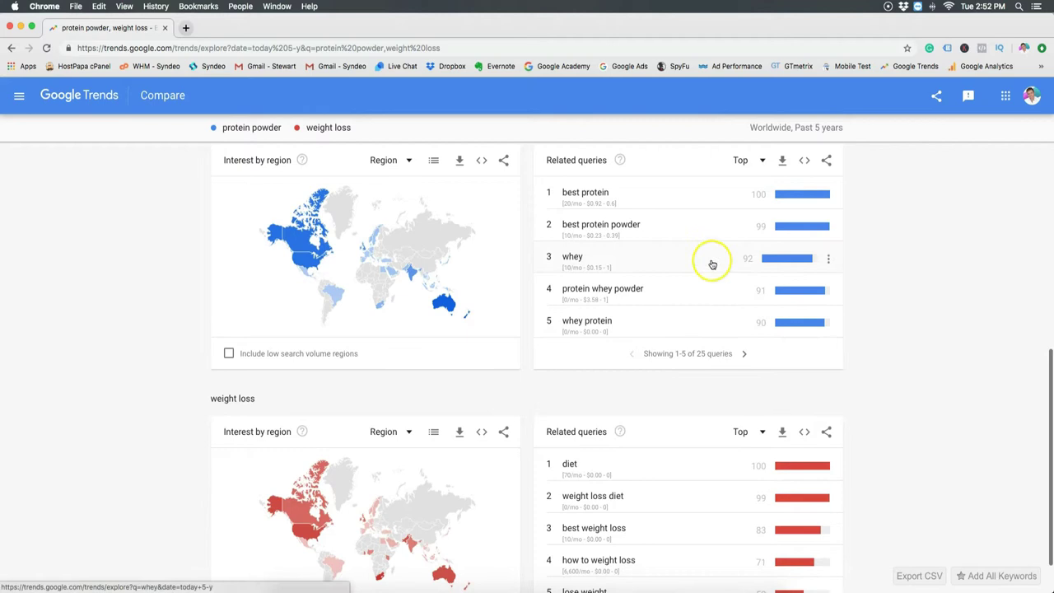
pyautogui.scroll(-3, 628, 404)
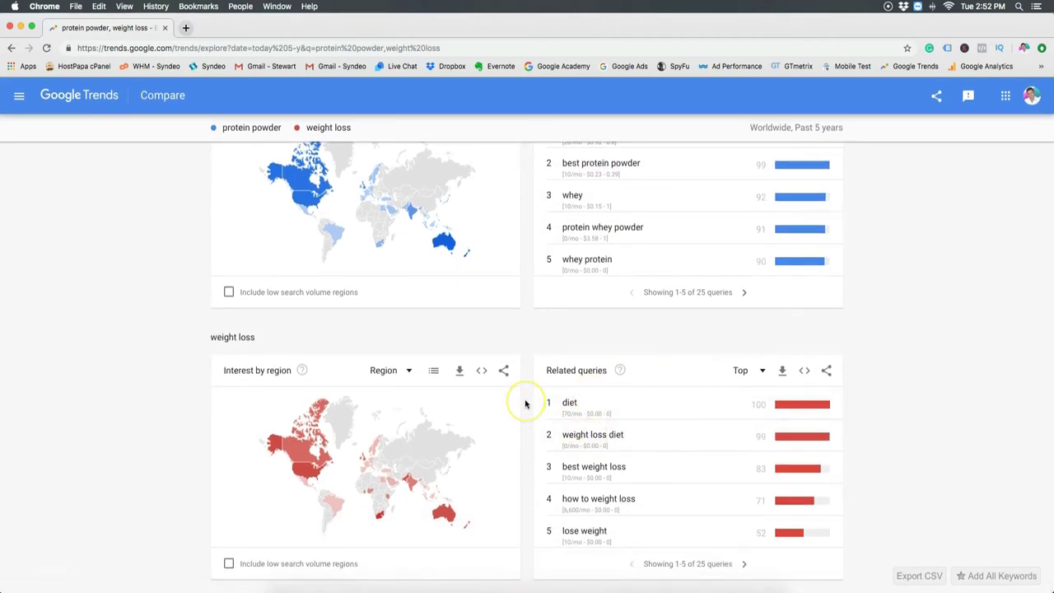
pyautogui.scroll(5, 525, 403)
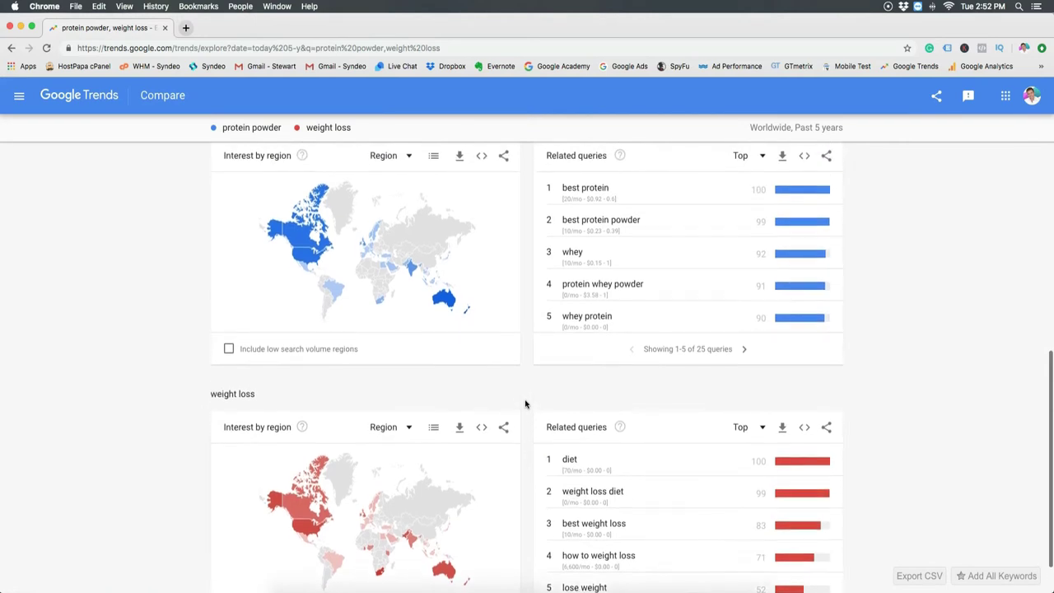
pyautogui.scroll(1, 525, 403)
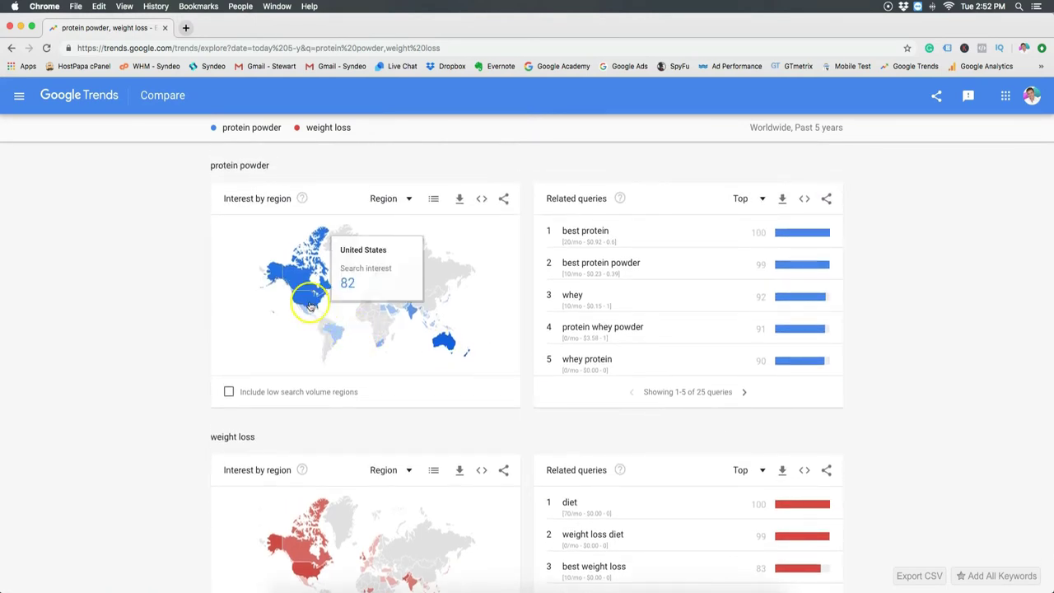
pyautogui.scroll(-4, 349, 410)
pyautogui.scroll(-1, 349, 410)
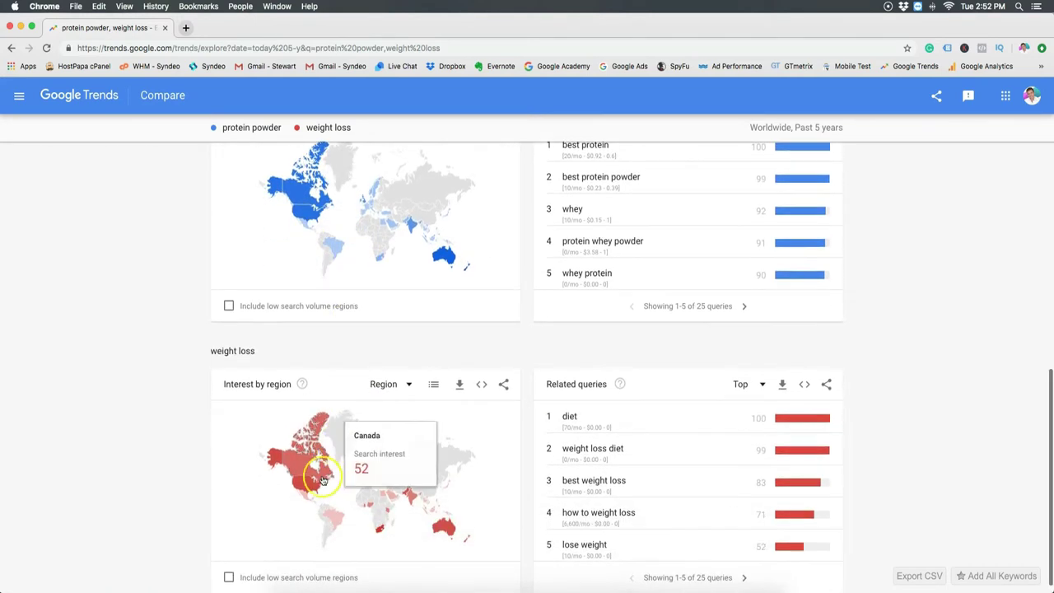
pyautogui.moveTo(443, 527)
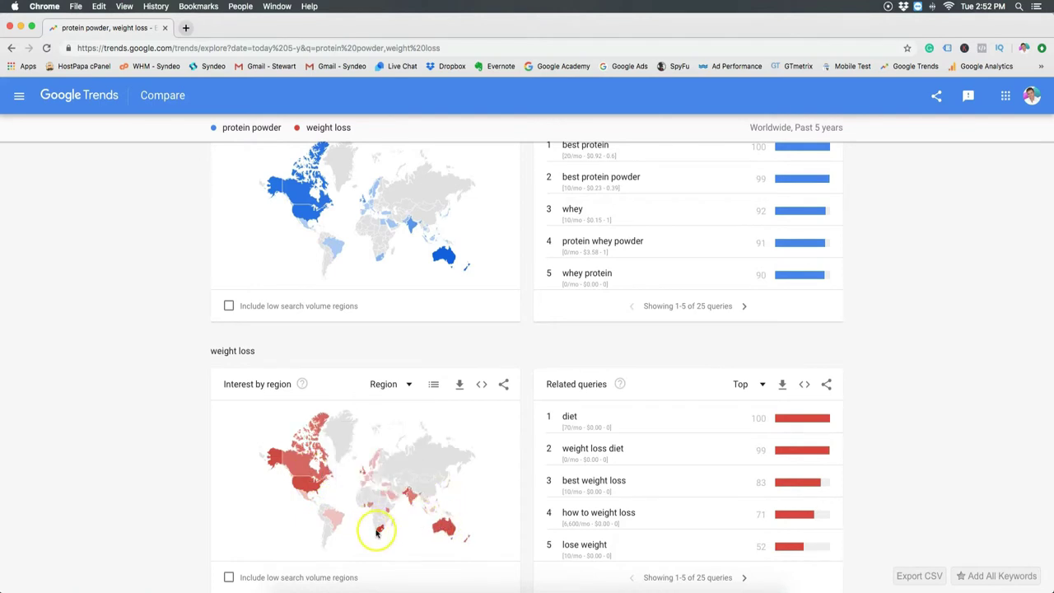
pyautogui.scroll(5, 529, 368)
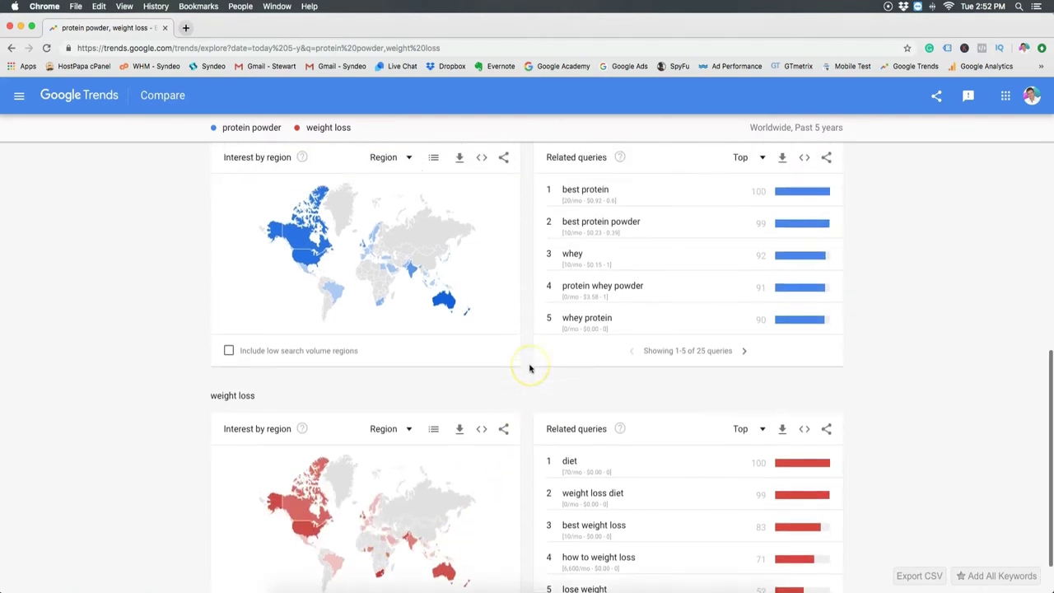
pyautogui.scroll(5, 530, 368)
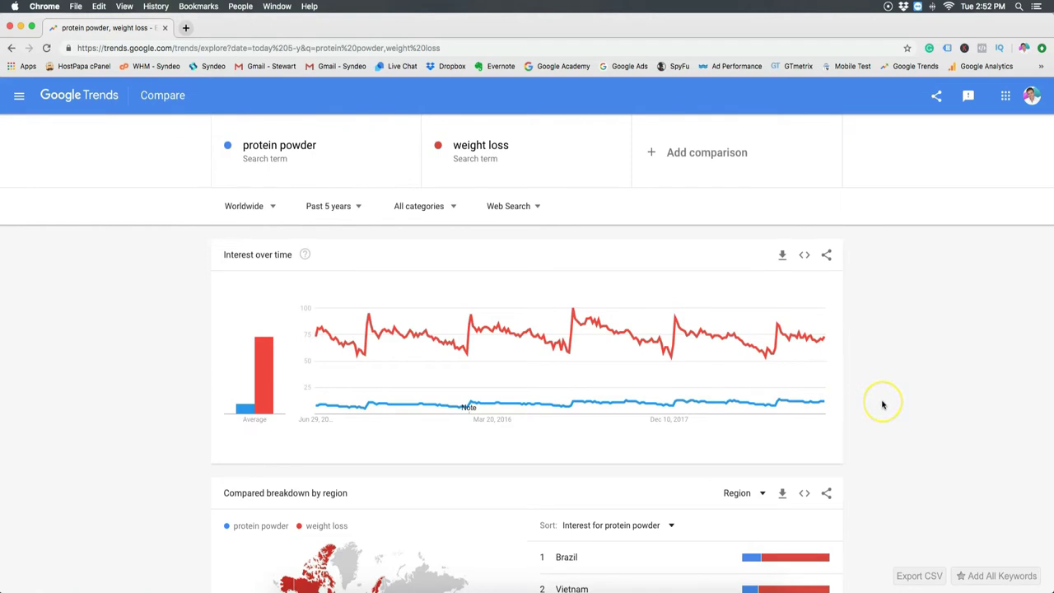
pyautogui.scroll(-1, 877, 399)
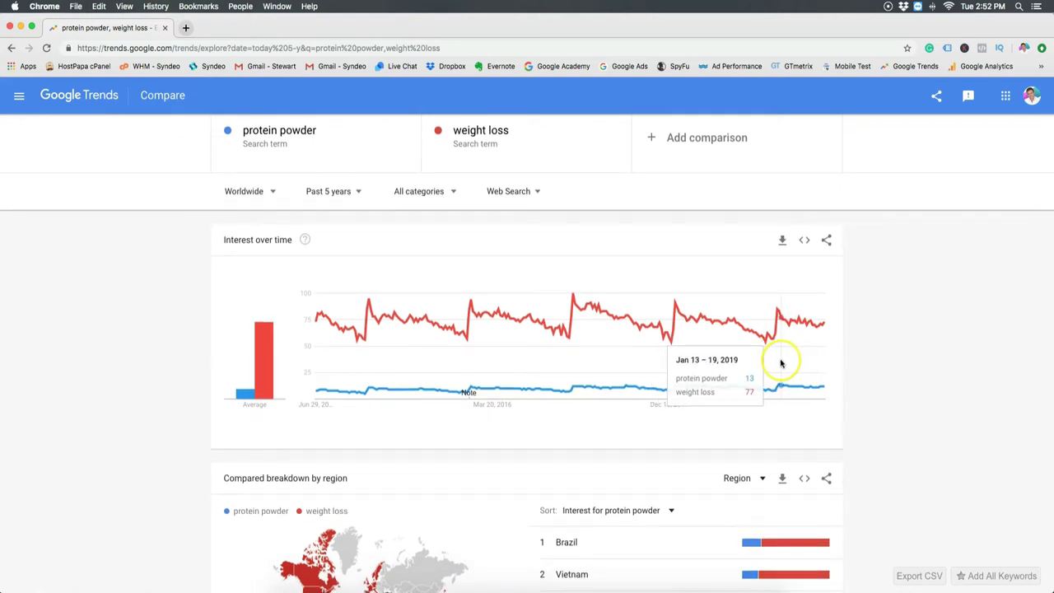
pyautogui.scroll(-5, 838, 402)
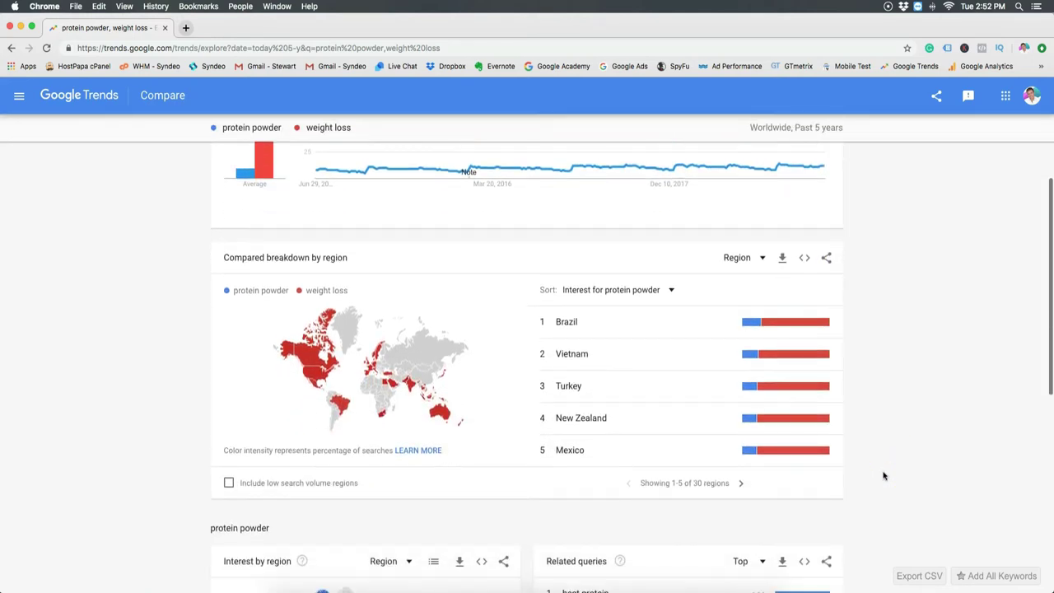
pyautogui.scroll(-3, 856, 395)
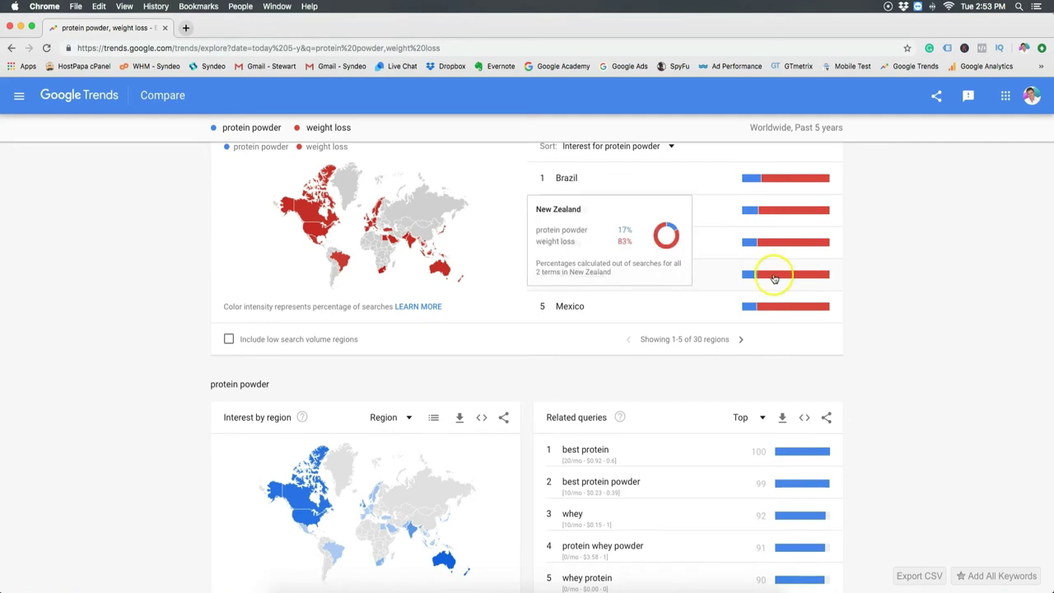
pyautogui.scroll(-5, 864, 354)
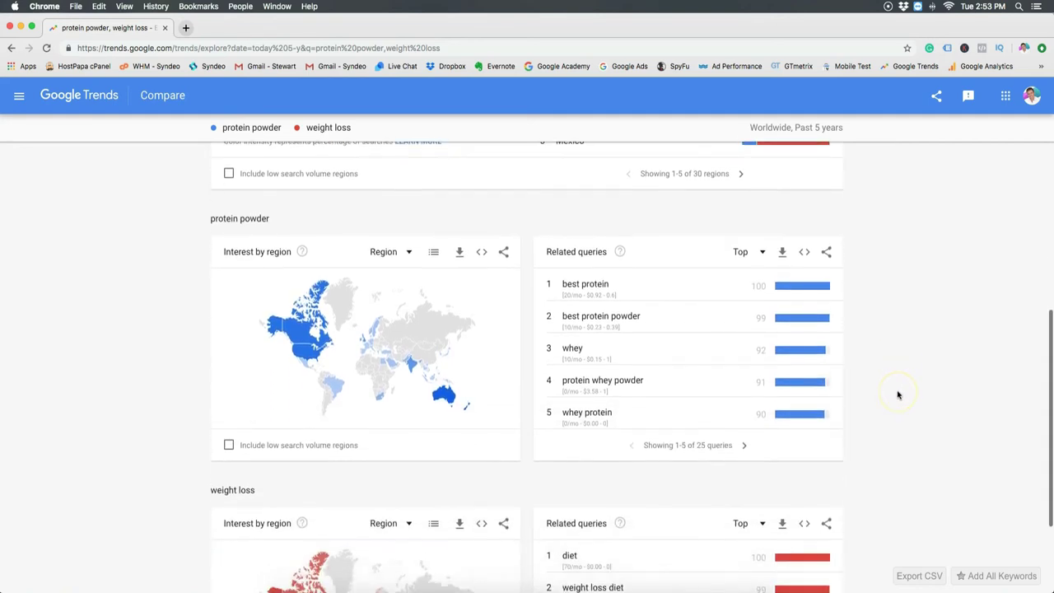
pyautogui.click(890, 396)
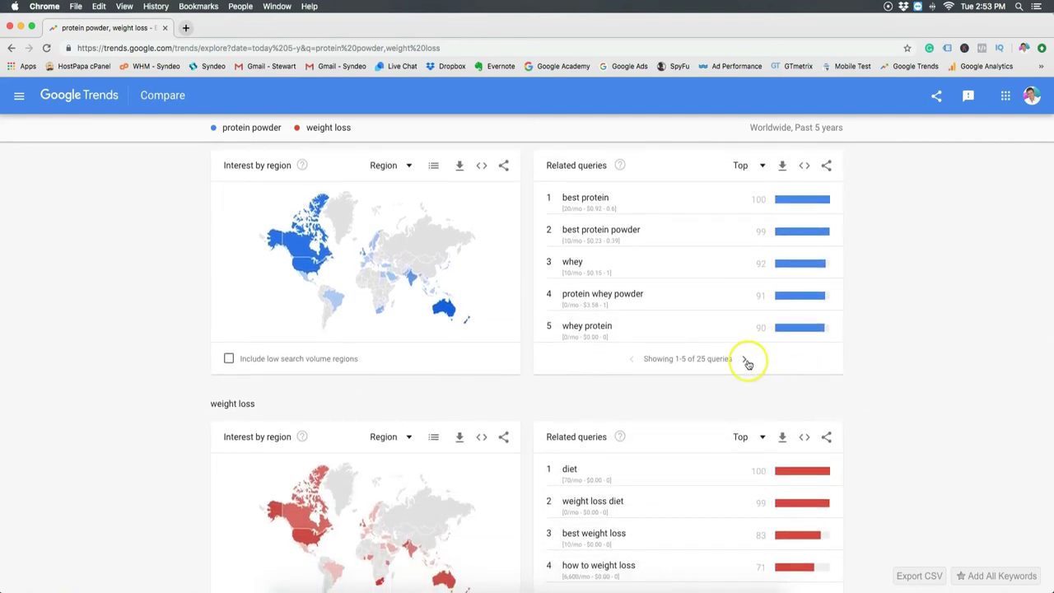